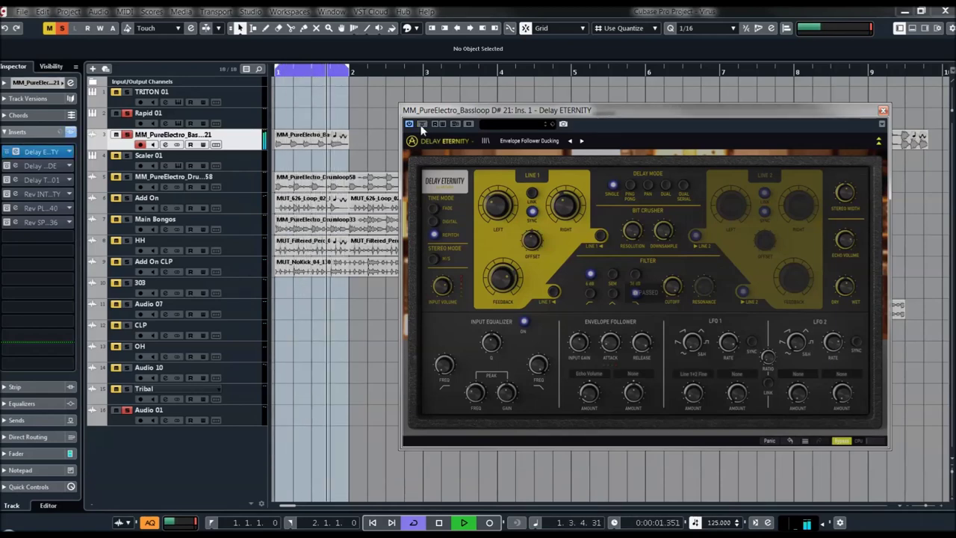
- Take the delay out of bypass and load the Guitar Triplet Wah preset, comparing it with Ping-Pong Lofi
{"action": "left_click", "coordinate": [422, 124]}
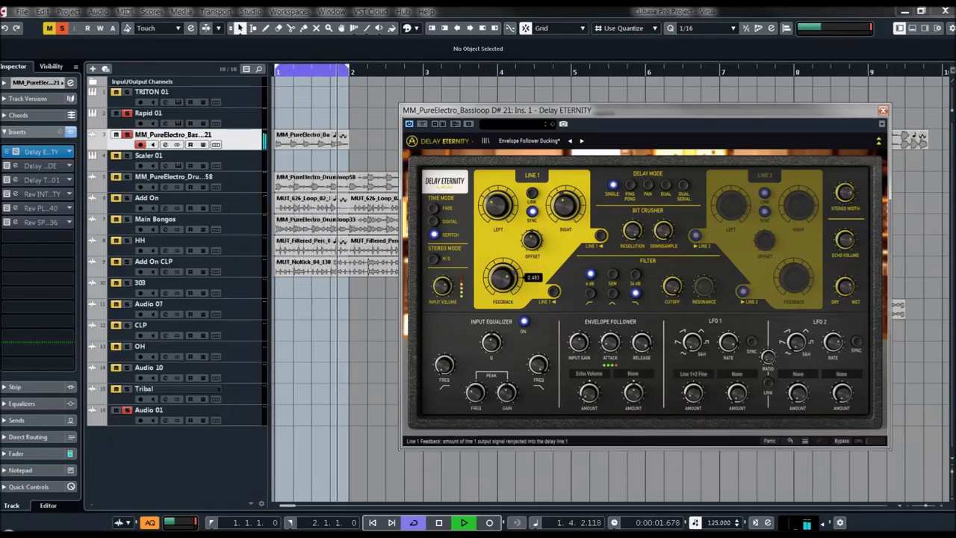
{"action": "left_click", "coordinate": [583, 142]}
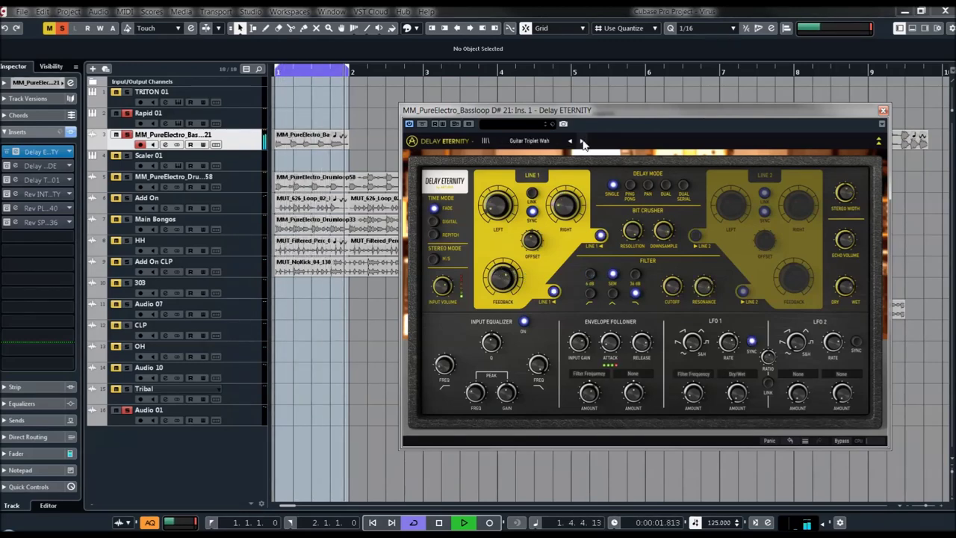
{"action": "left_click", "coordinate": [529, 141]}
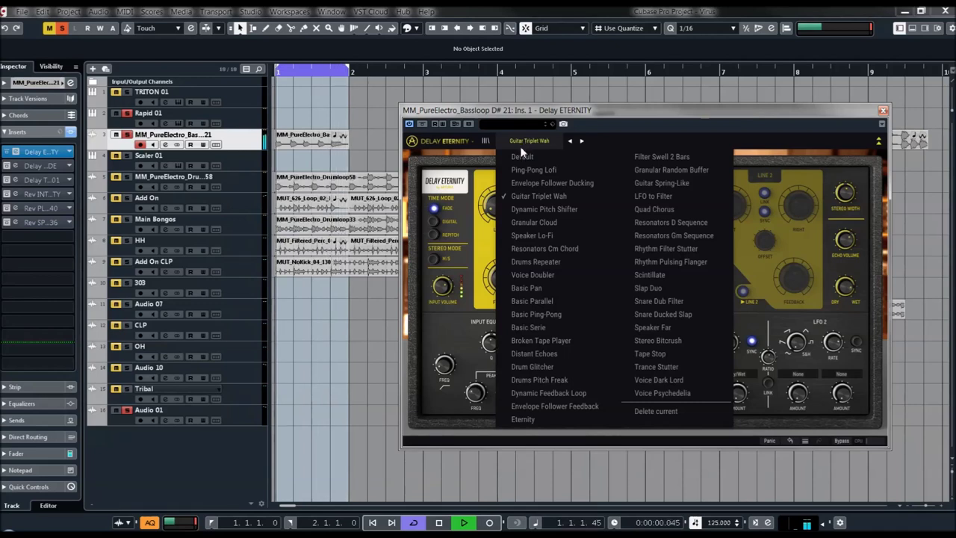
{"action": "left_click", "coordinate": [522, 171]}
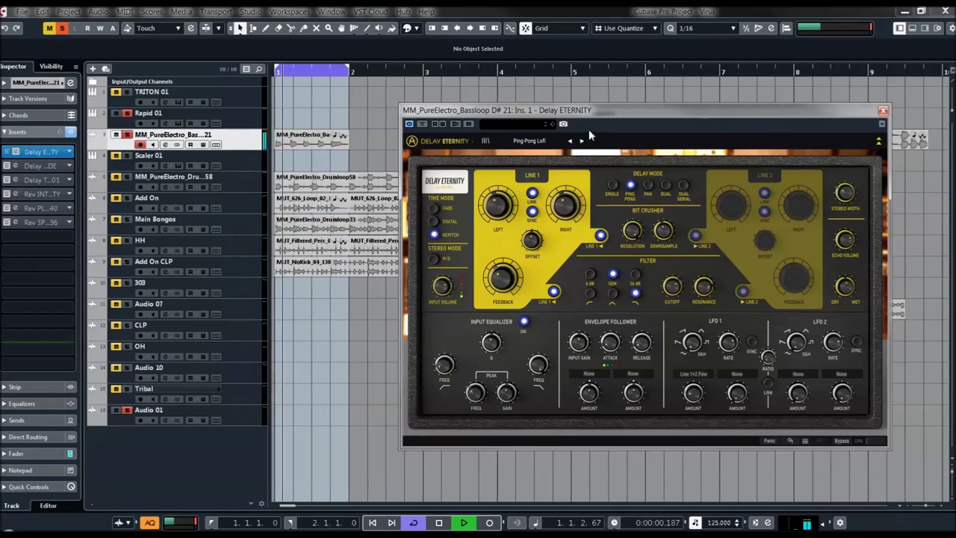
{"action": "left_click", "coordinate": [528, 140]}
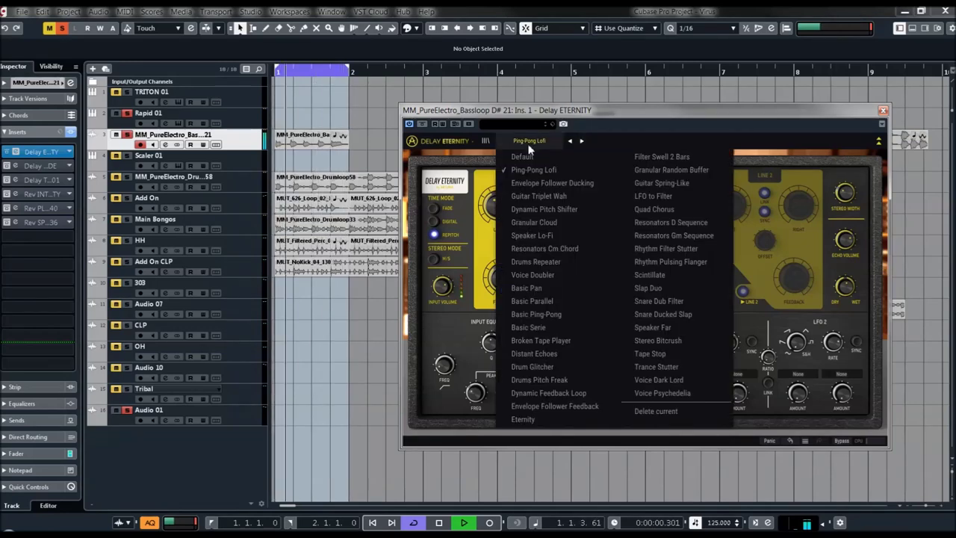
{"action": "left_click", "coordinate": [527, 195]}
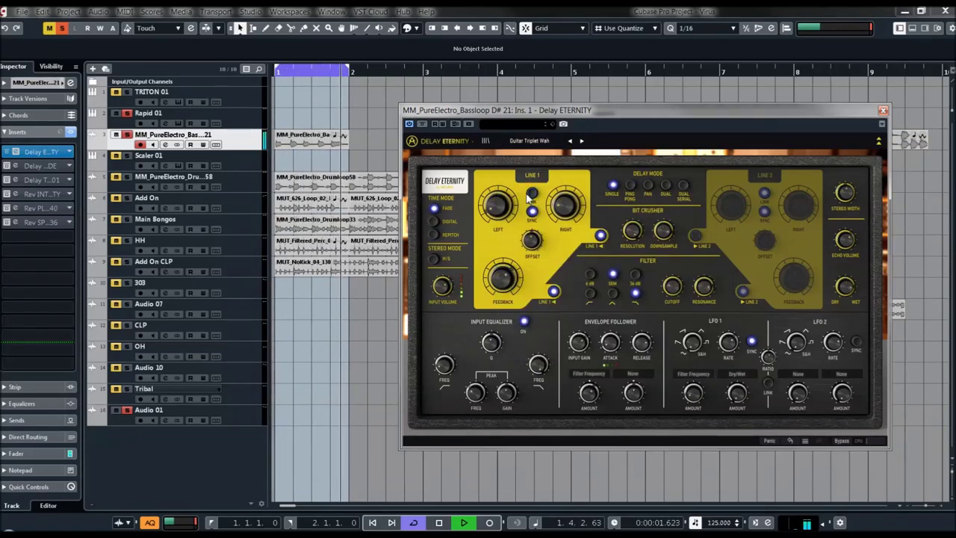
- Audition the Dynamic Pitch Shifter preset, load Granular Cloud, and enable tempo sync on both of its delay lines
{"action": "left_click", "coordinate": [582, 141]}
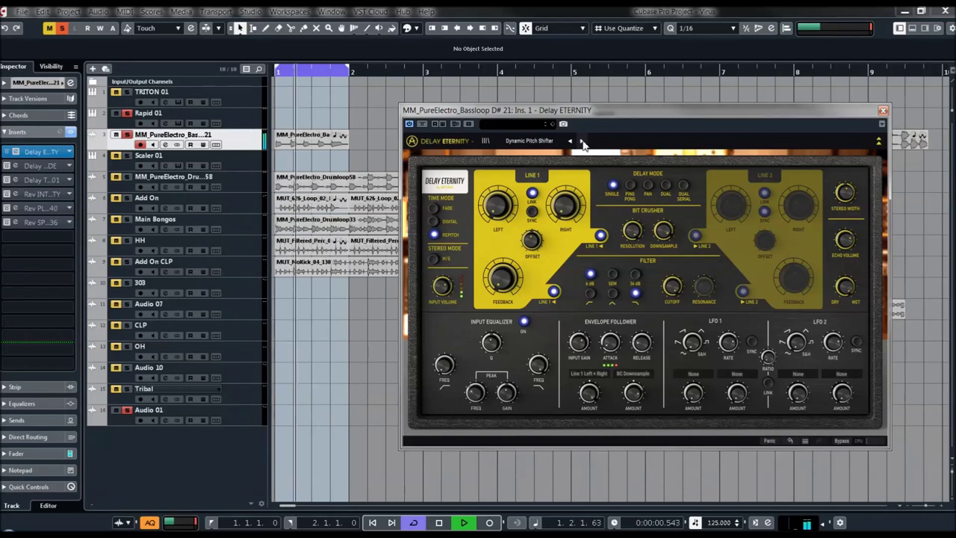
{"action": "left_click", "coordinate": [582, 141]}
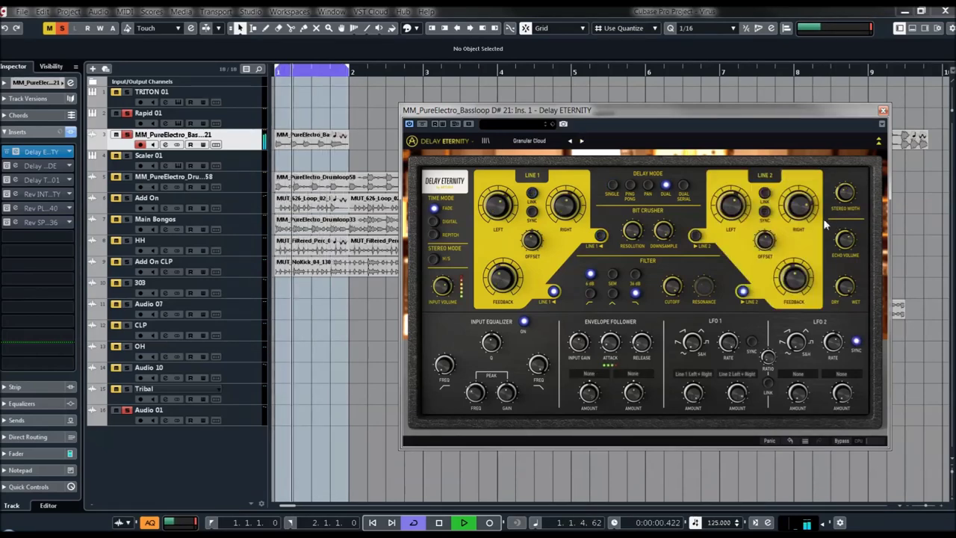
{"action": "left_click", "coordinate": [763, 212]}
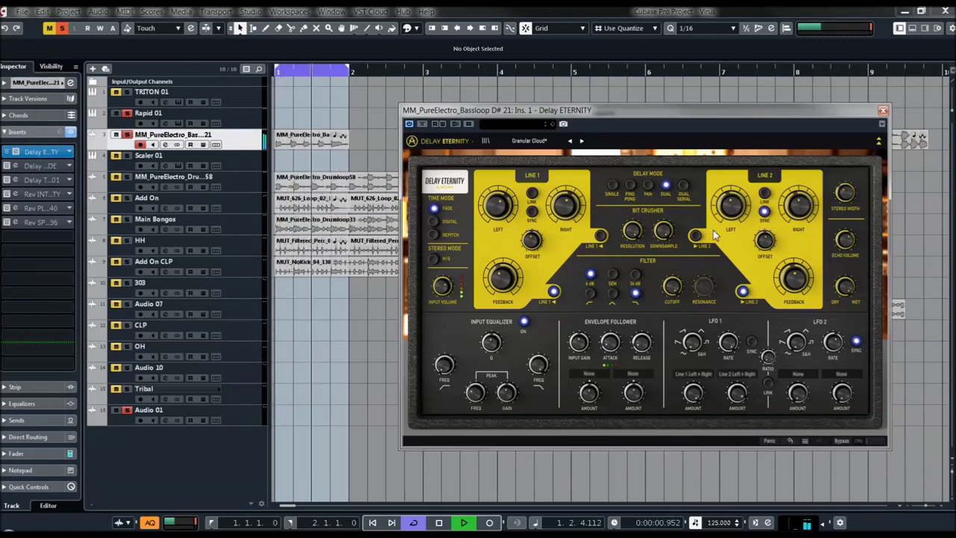
{"action": "left_click", "coordinate": [531, 211]}
{"action": "mouse_move", "coordinate": [501, 209]}
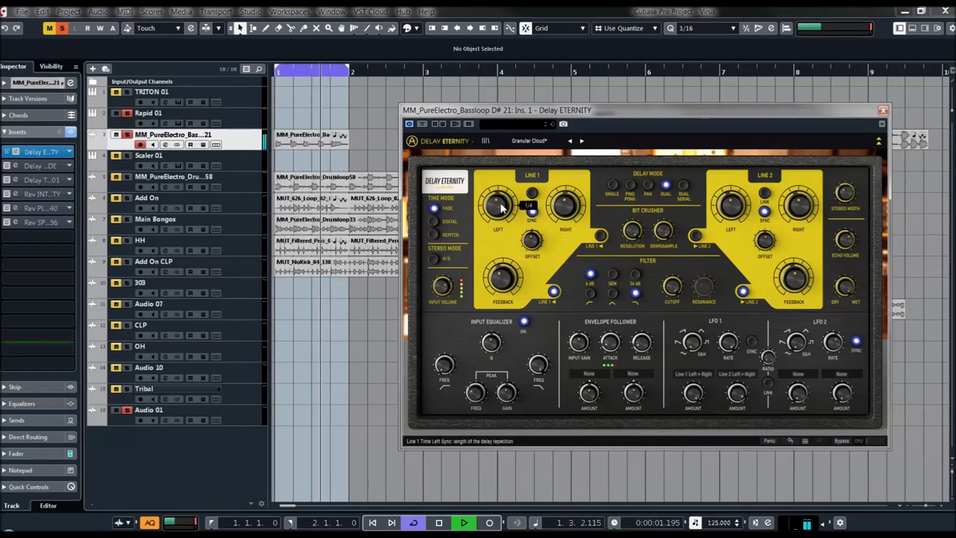
- Switch the delay mode to Ping Pong, with Line 1 feedback at about 0.1 and the time mode on Digital
{"action": "left_click", "coordinate": [631, 185]}
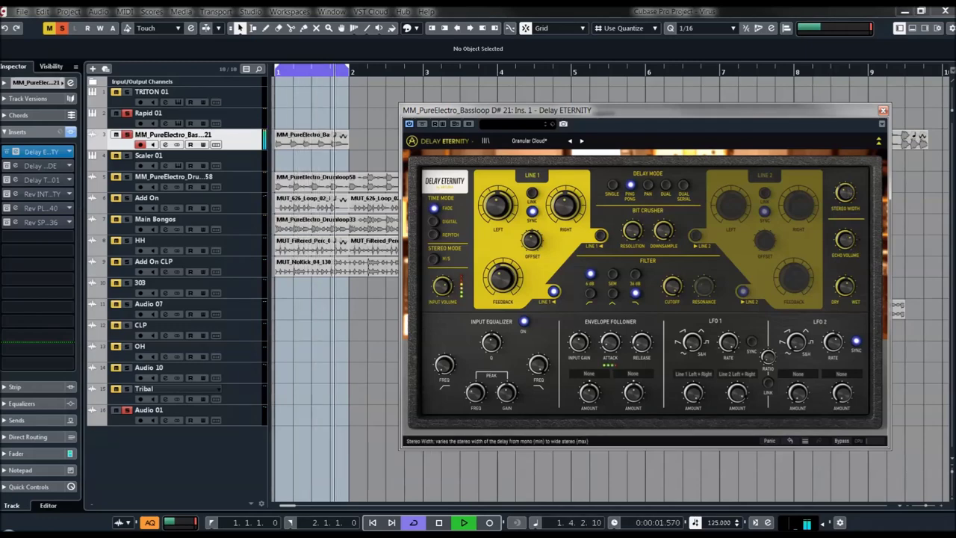
{"action": "mouse_move", "coordinate": [844, 192]}
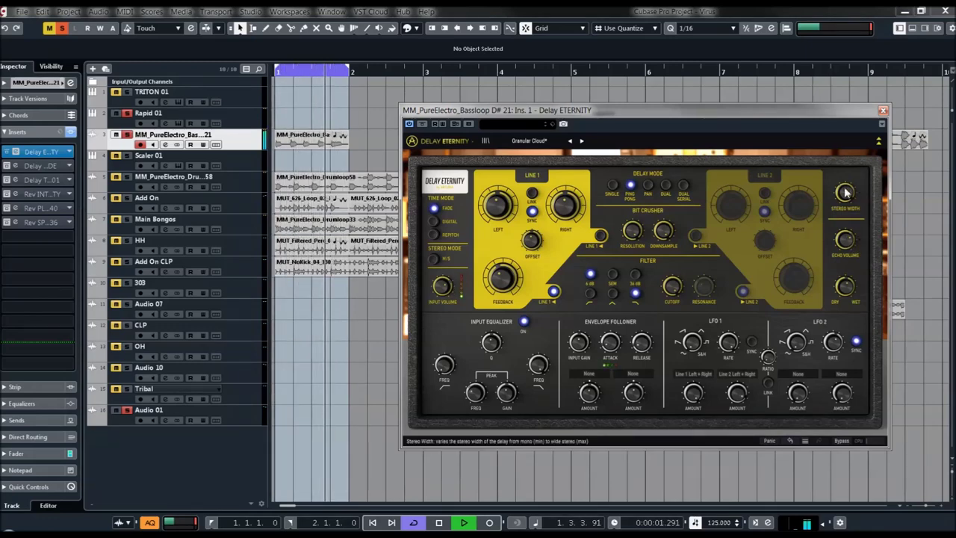
{"action": "mouse_move", "coordinate": [502, 277]}
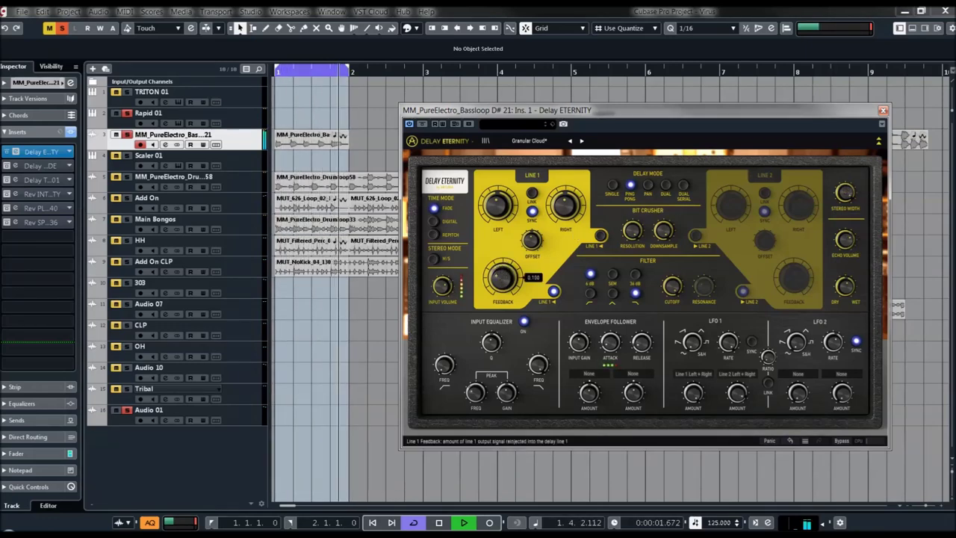
{"action": "left_click", "coordinate": [434, 221]}
- Load the Speaker Lo-Fi preset, adjust its Line 1 delay times with sync enabled, and set the filter cutoff to about 960 Hz
{"action": "left_click", "coordinate": [582, 141]}
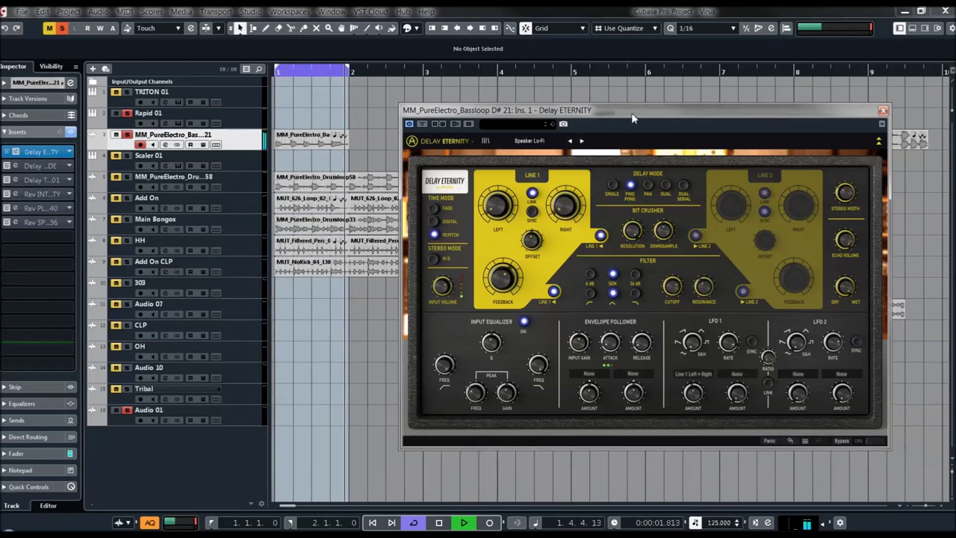
{"action": "left_click_drag", "start_coordinate": [632, 118], "coordinate": [665, 94]}
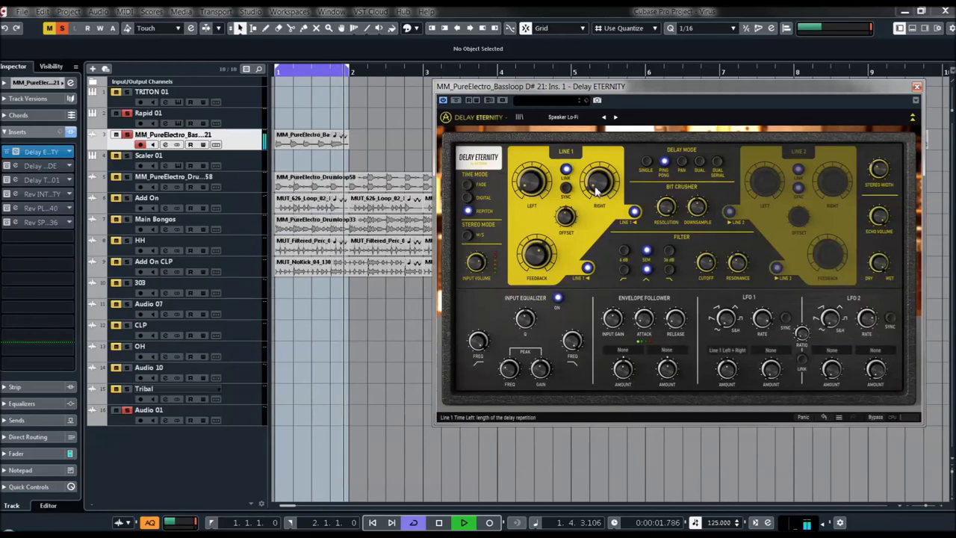
{"action": "left_click_drag", "start_coordinate": [595, 191], "coordinate": [595, 186]}
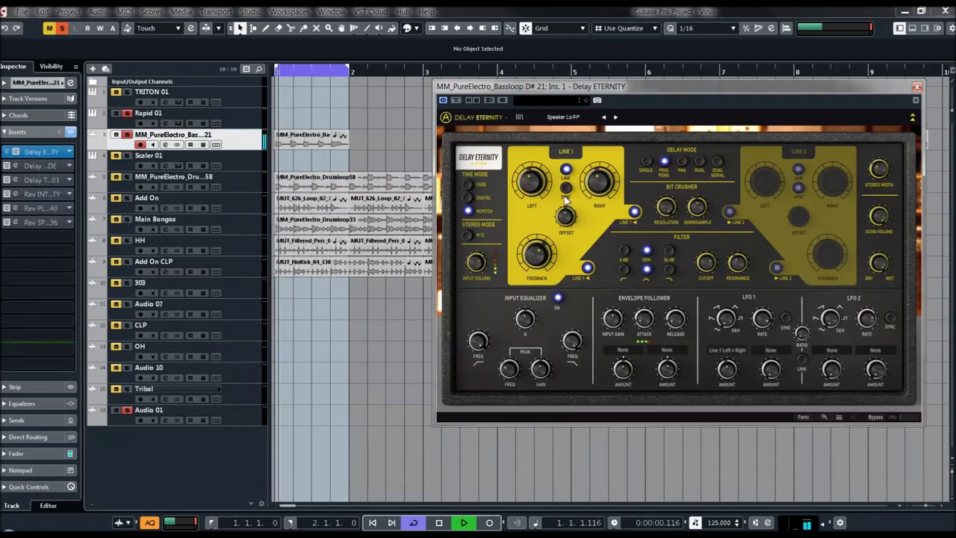
{"action": "left_click_drag", "start_coordinate": [535, 187], "coordinate": [535, 181]}
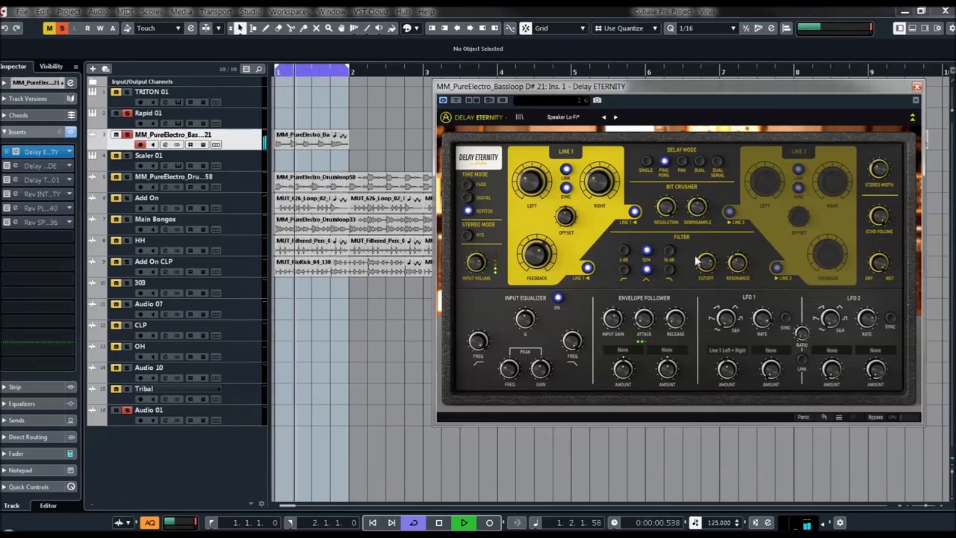
{"action": "left_click_drag", "start_coordinate": [705, 262], "coordinate": [705, 264]}
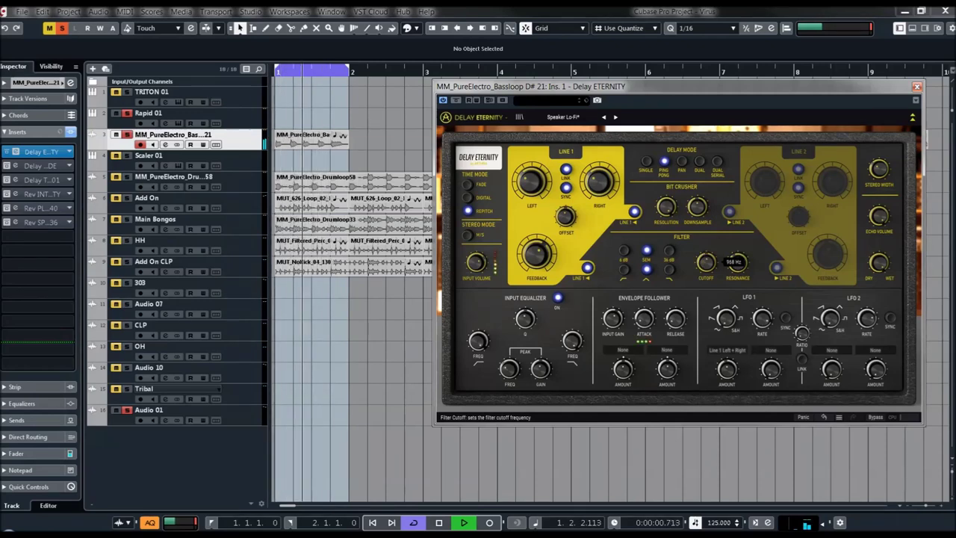
- Audition the Resonators Cm Chord, Drums Repeater and Voice Doubler presets on the bass loop
{"action": "left_click", "coordinate": [616, 117]}
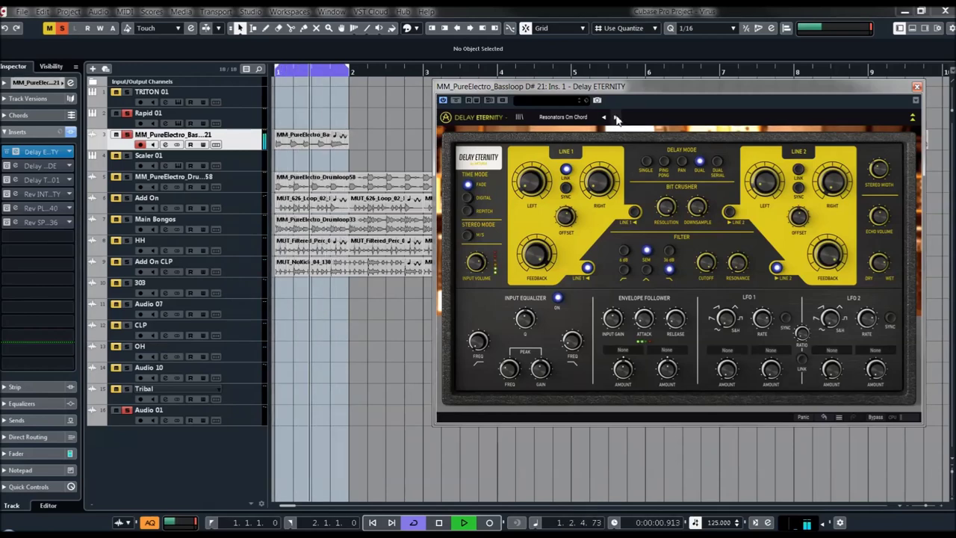
{"action": "left_click", "coordinate": [615, 117]}
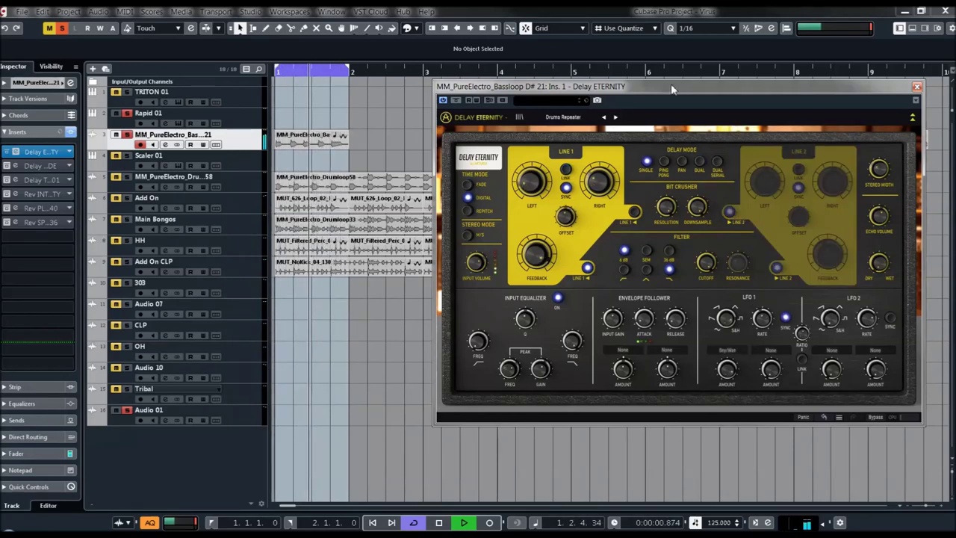
{"action": "left_click_drag", "start_coordinate": [678, 88], "coordinate": [637, 85]}
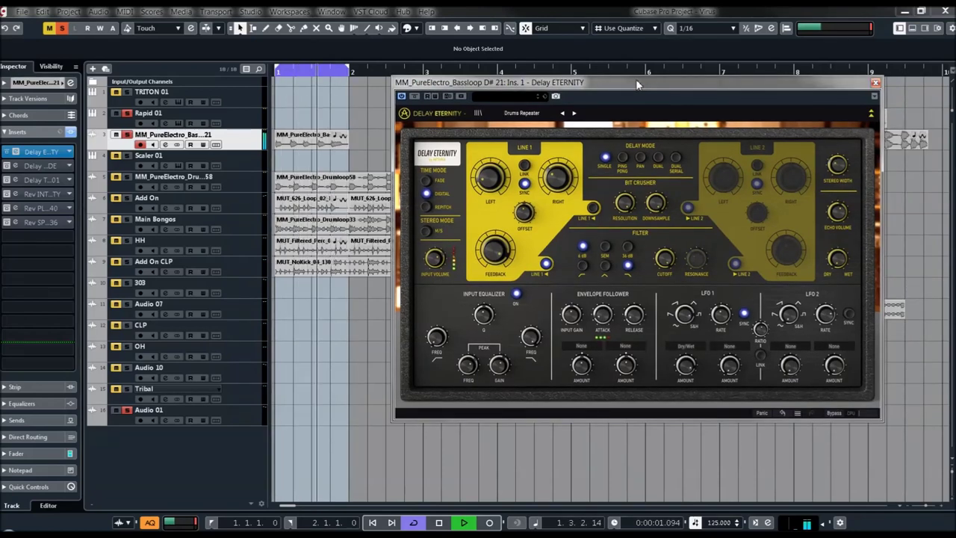
{"action": "left_click", "coordinate": [574, 115]}
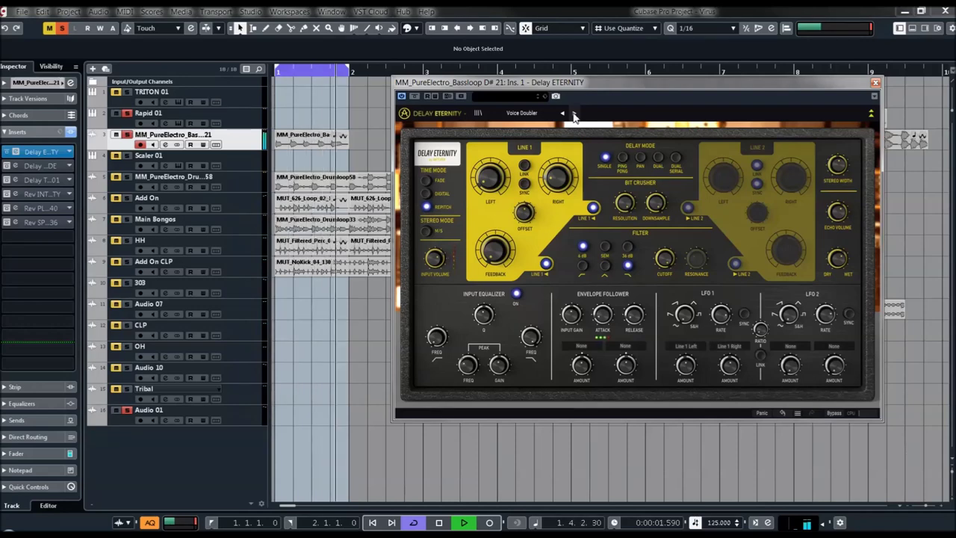
- Load the Basic Pan preset, adjust the Line 1 feedback, and set the pan speed to about 0.139
{"action": "left_click", "coordinate": [574, 115]}
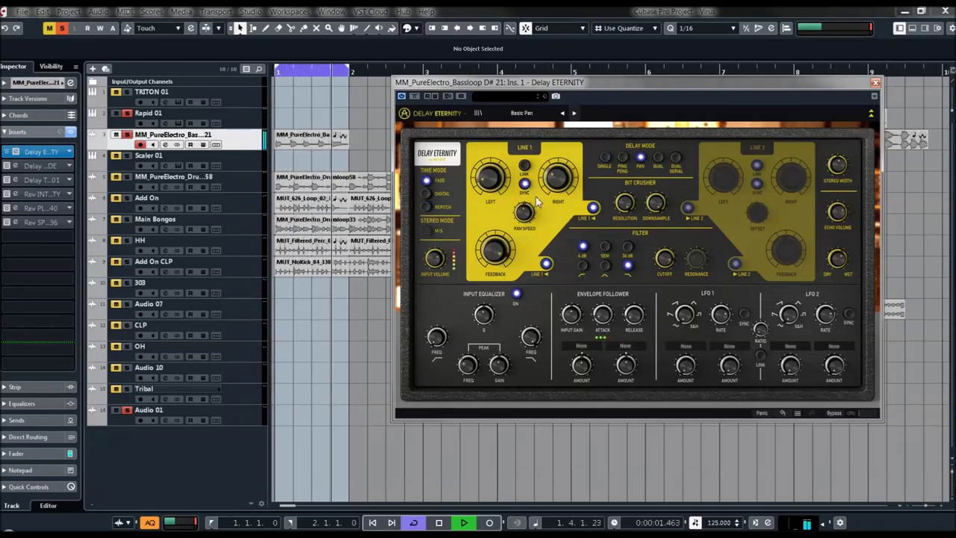
{"action": "left_click_drag", "start_coordinate": [504, 247], "coordinate": [504, 254]}
{"action": "mouse_move", "coordinate": [523, 212]}
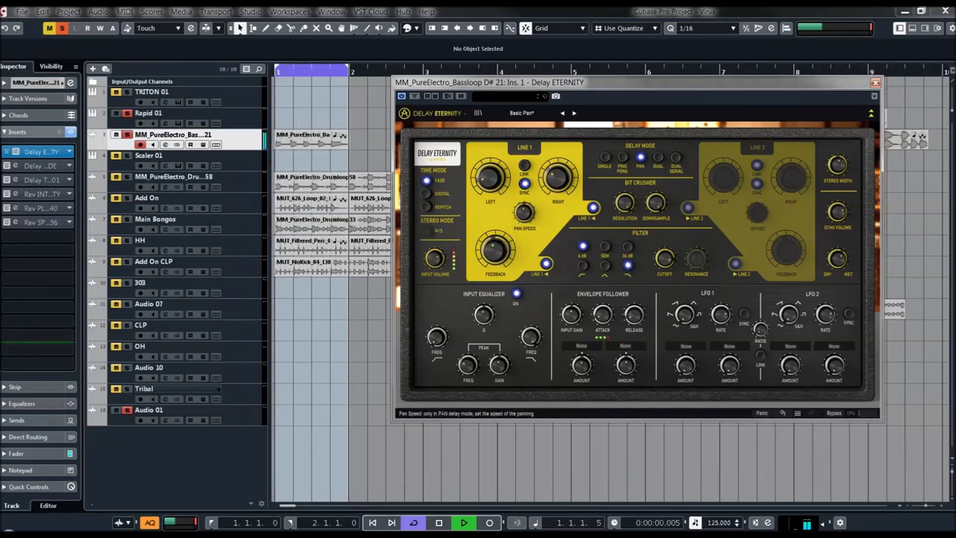
{"action": "left_click_drag", "start_coordinate": [523, 212], "coordinate": [523, 231]}
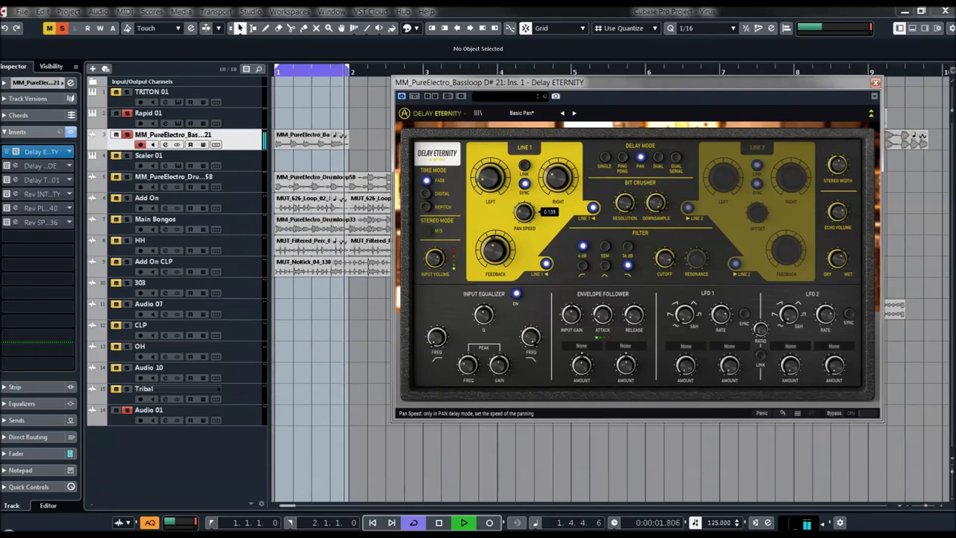
- Audition the Basic Parallel, Basic Ping-Pong and Basic Serie presets on the bass loop
{"action": "left_click", "coordinate": [574, 113]}
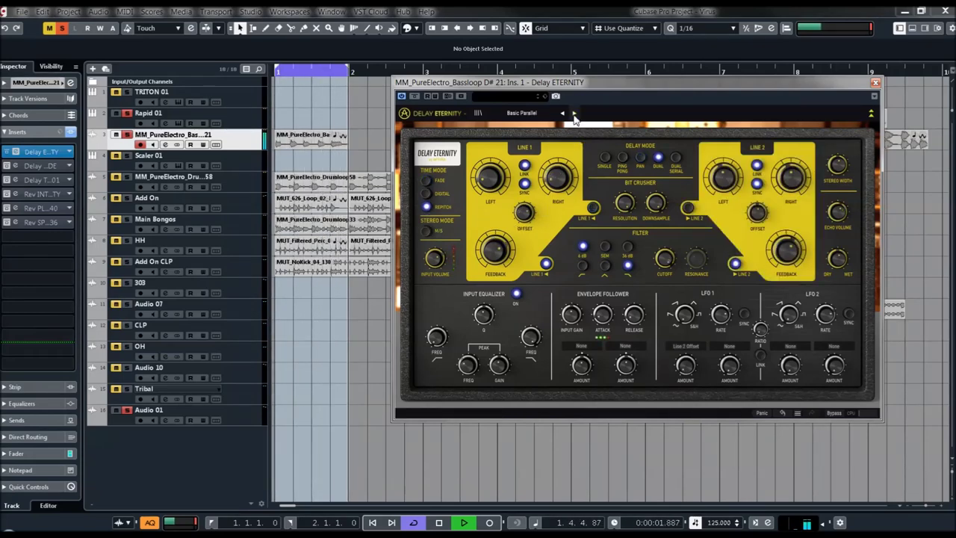
{"action": "left_click_drag", "start_coordinate": [618, 83], "coordinate": [608, 77]}
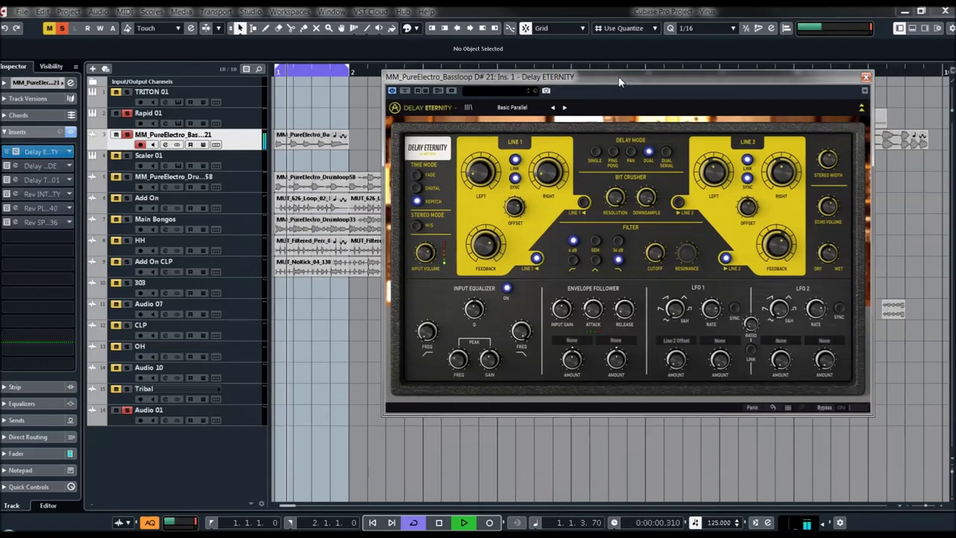
{"action": "left_click", "coordinate": [565, 108]}
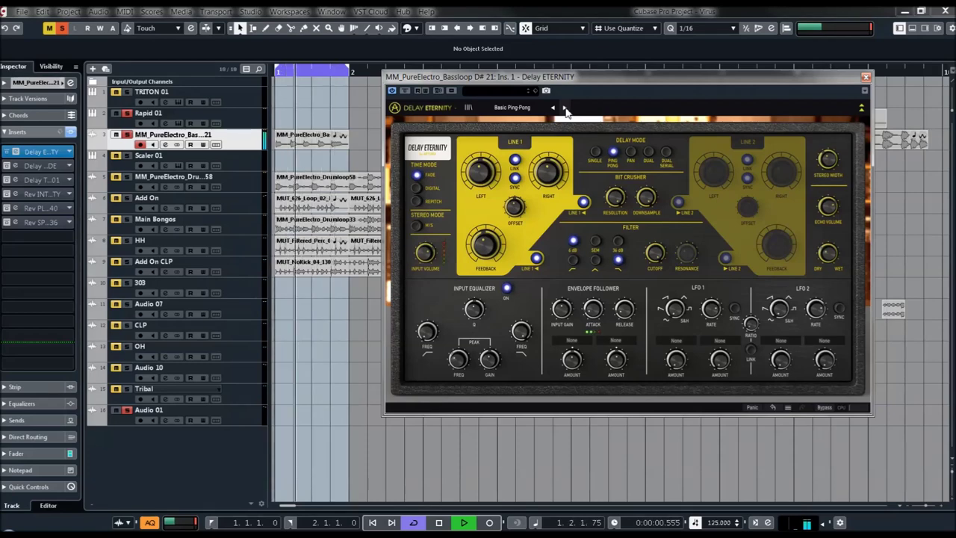
{"action": "left_click", "coordinate": [565, 109]}
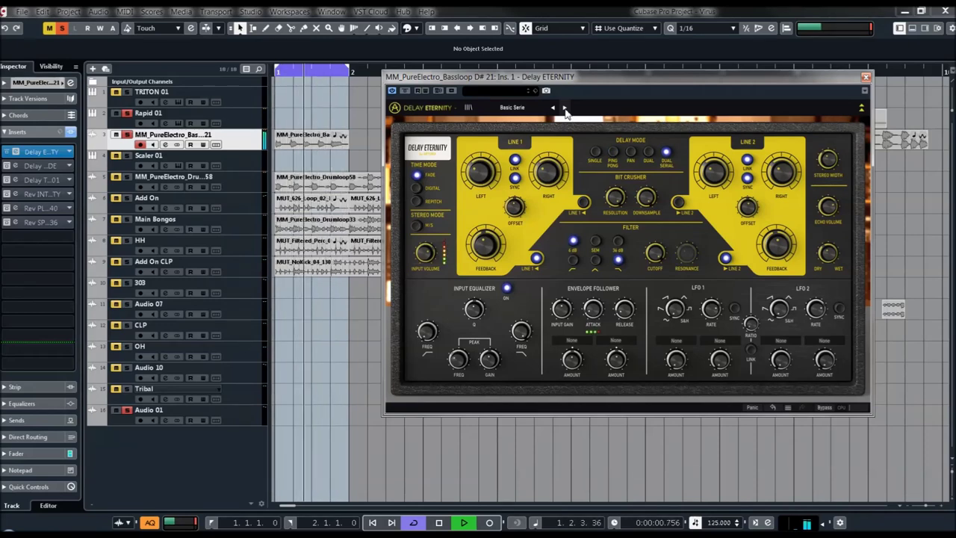
- Audition the Broken Tape Player, Distant Echoes and Drum Glitcher presets, ending on Dynamic Feedback Loop
{"action": "left_click", "coordinate": [513, 108]}
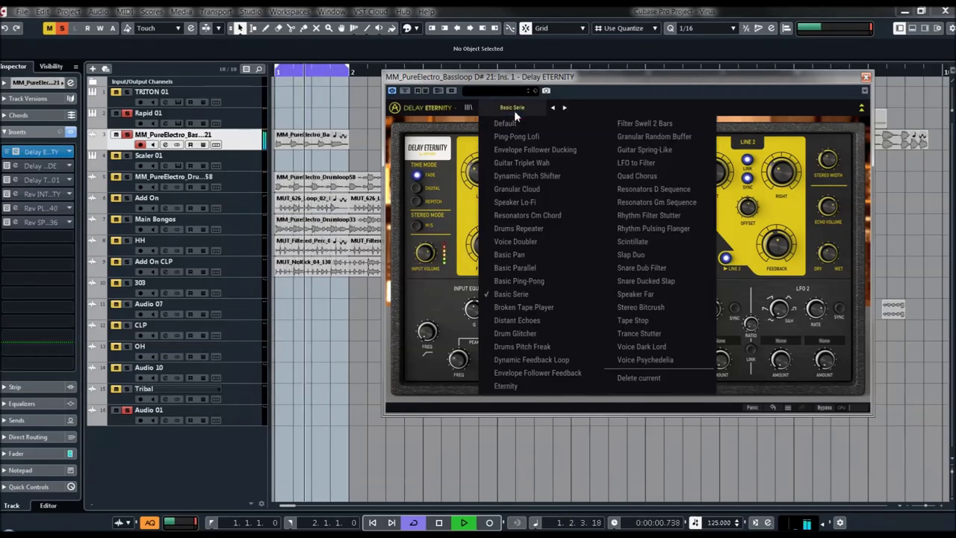
{"action": "left_click", "coordinate": [503, 307]}
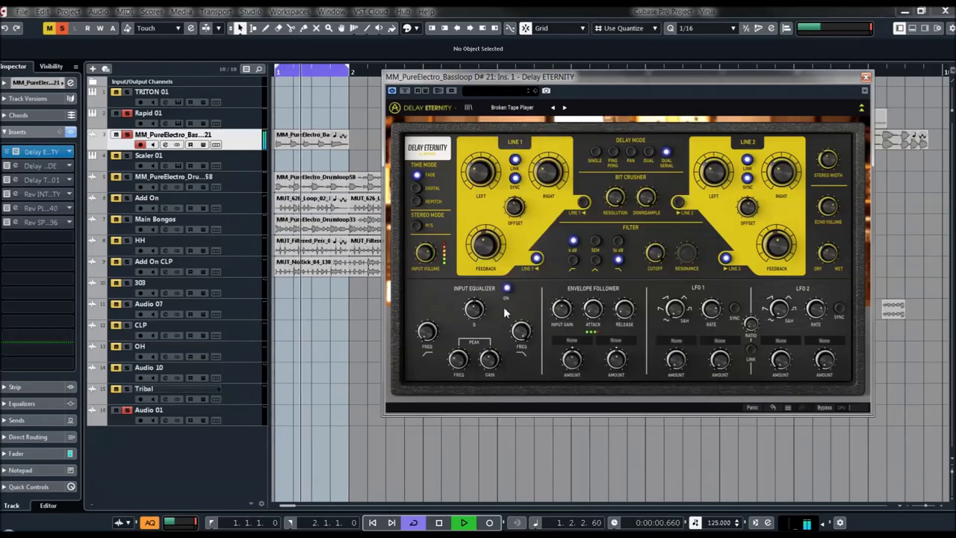
{"action": "left_click", "coordinate": [565, 109]}
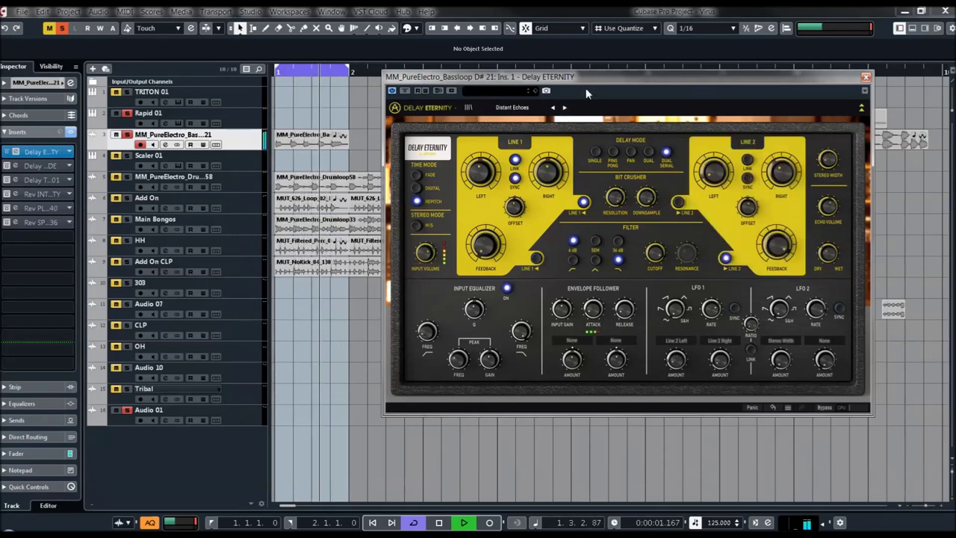
{"action": "left_click_drag", "start_coordinate": [591, 74], "coordinate": [672, 79]}
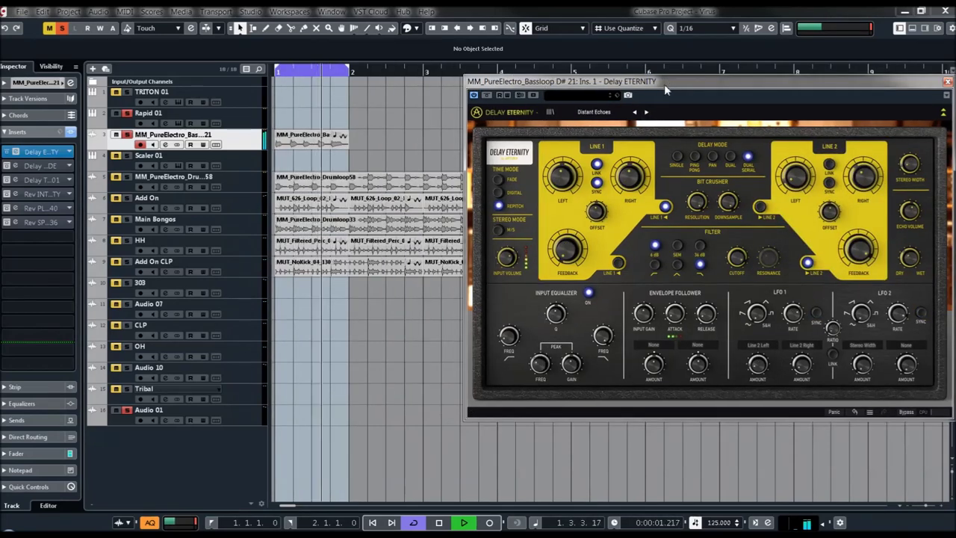
{"action": "left_click", "coordinate": [647, 113]}
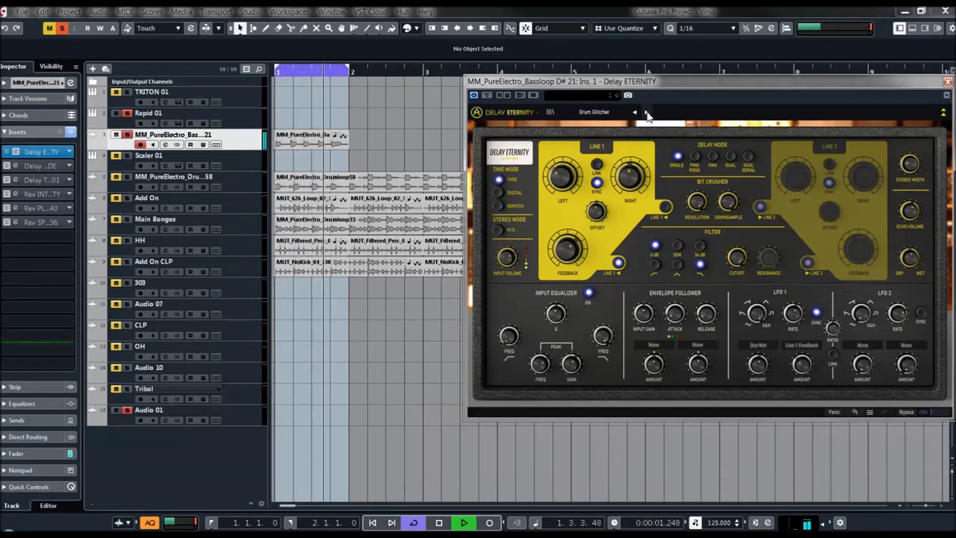
{"action": "left_click", "coordinate": [647, 112]}
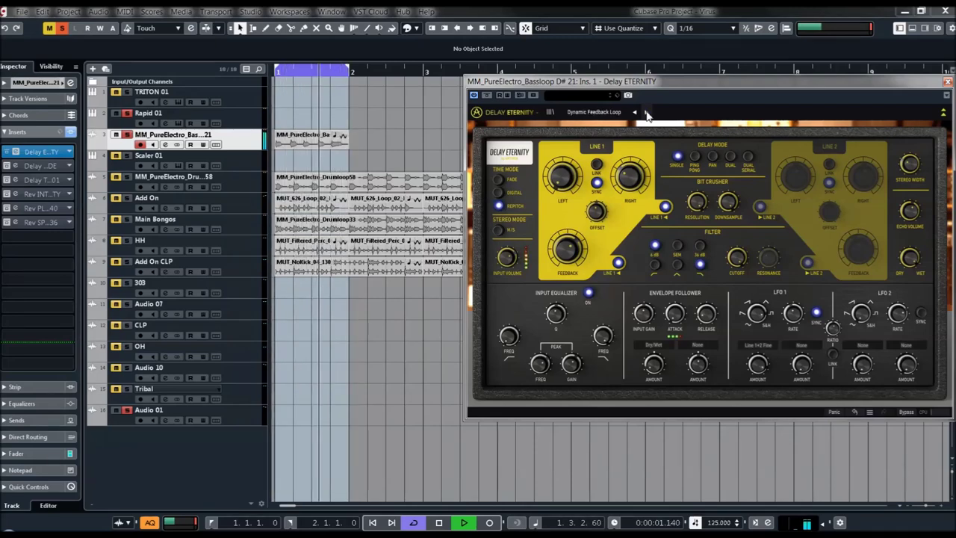
- Load the Envelope Follower Feedback preset and audition it on the bass loop together with the MM_PureElectro_Dru...58 drum loop
{"action": "left_click", "coordinate": [647, 113]}
{"action": "left_click", "coordinate": [611, 113]}
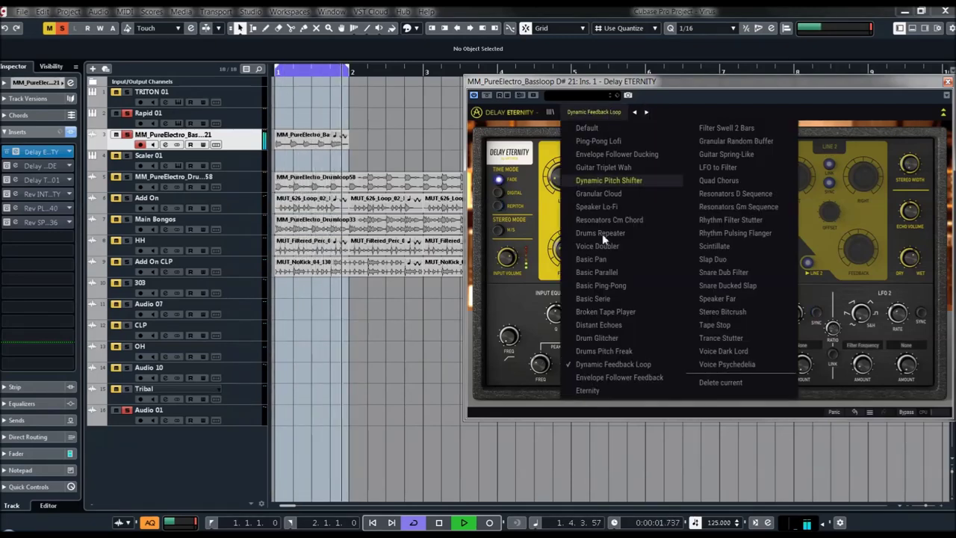
{"action": "left_click", "coordinate": [602, 378]}
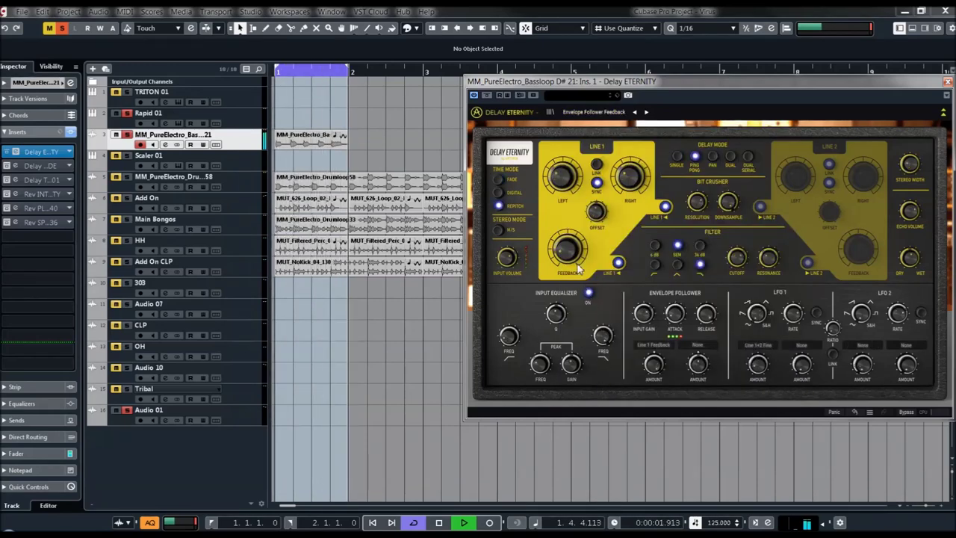
{"action": "left_click", "coordinate": [115, 177]}
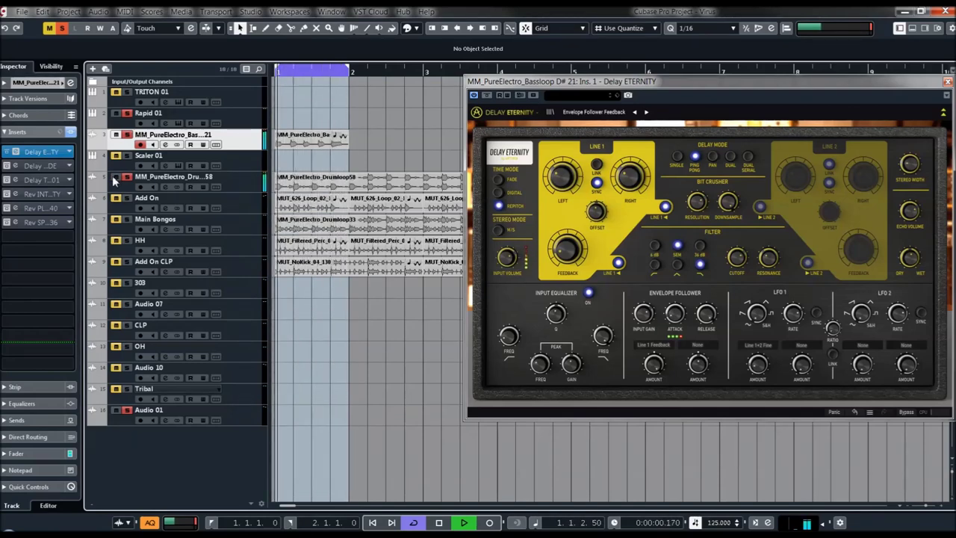
- Audition the Filter Swell 2 Bars, Granular Random Buffer and Guitar Spring-Like presets on the bass loop
{"action": "left_click", "coordinate": [616, 113]}
{"action": "left_click", "coordinate": [719, 129]}
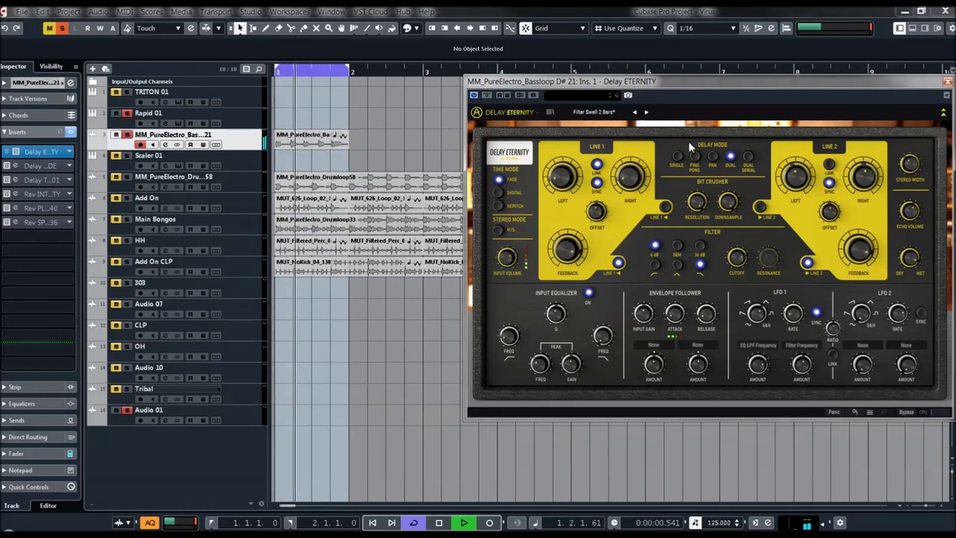
{"action": "left_click", "coordinate": [646, 113]}
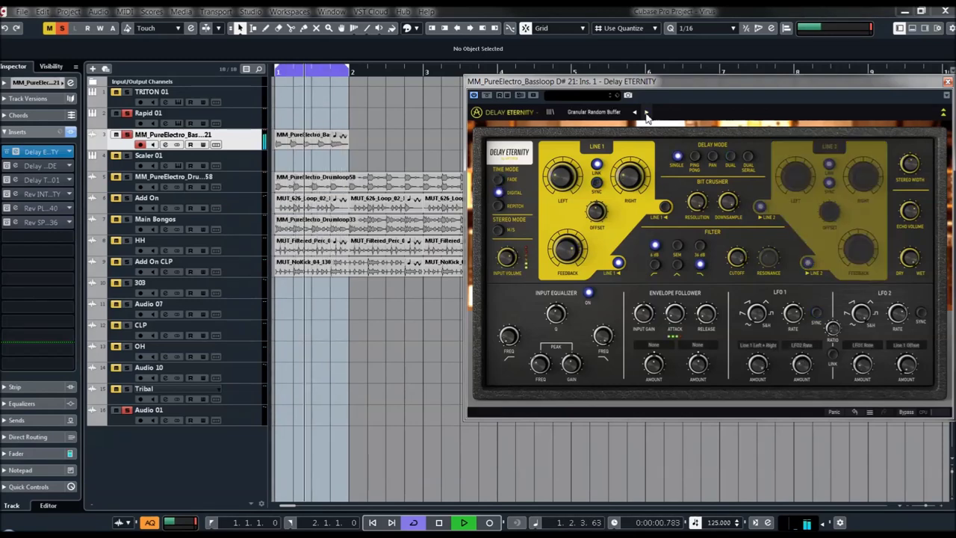
{"action": "left_click", "coordinate": [646, 114]}
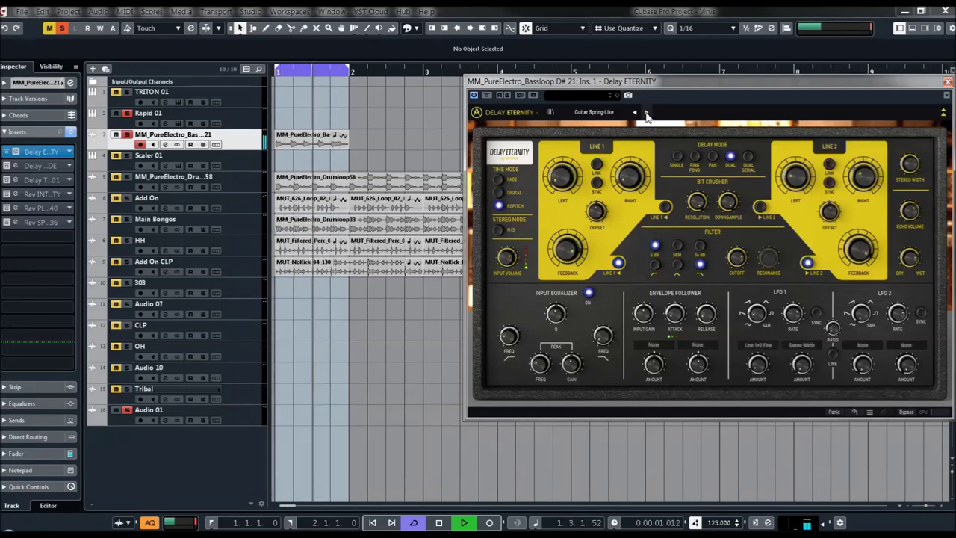
- Load the LFO to Filter preset and try the 36 dB and band-pass filter options, ending on the SEM high-pass filter
{"action": "left_click", "coordinate": [647, 113]}
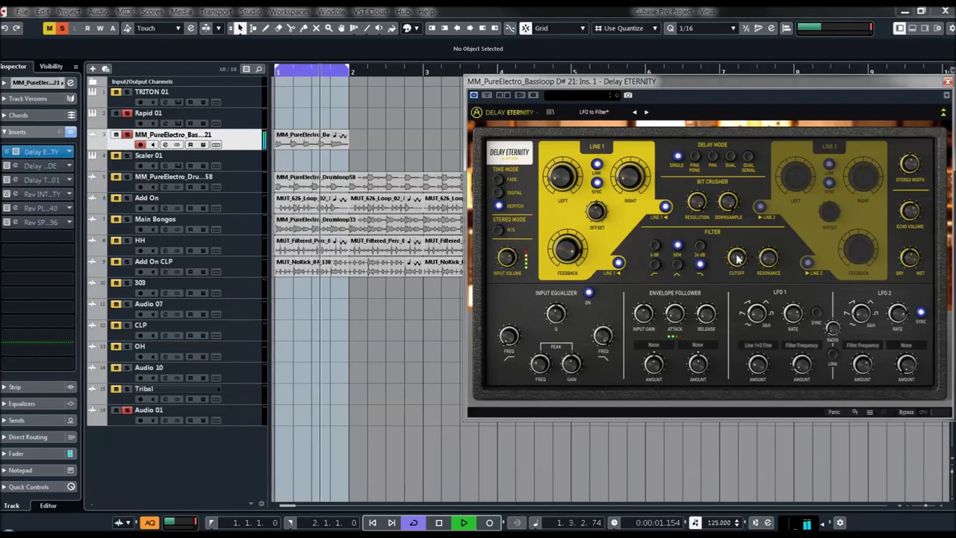
{"action": "left_click", "coordinate": [699, 248]}
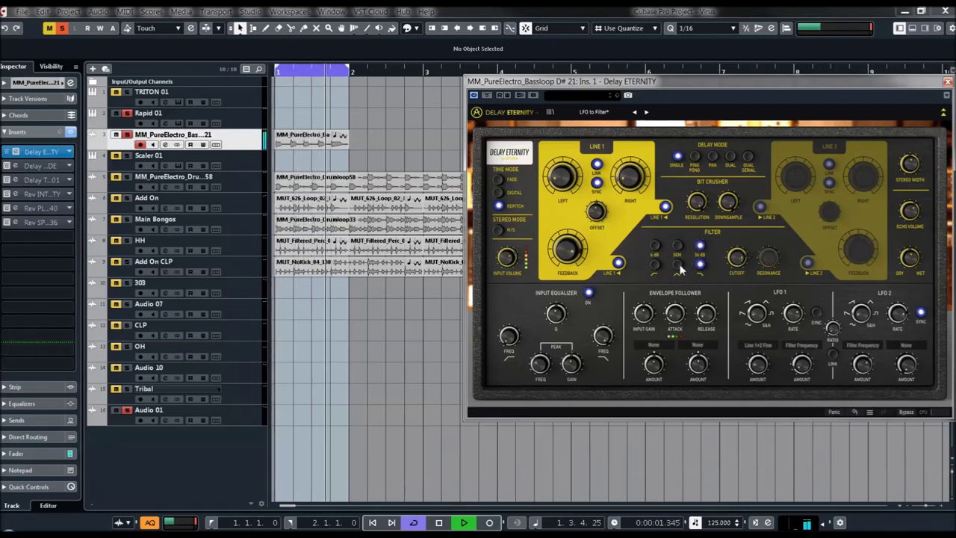
{"action": "left_click", "coordinate": [678, 263]}
{"action": "left_click", "coordinate": [677, 246]}
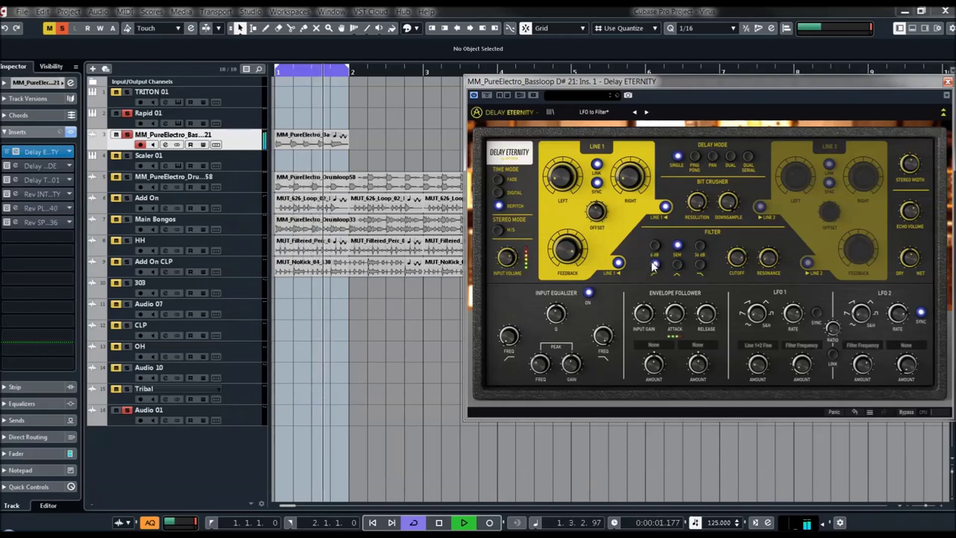
- Audition the Quad Chorus, Resonators D Sequence and Resonators Gm Sequence presets on the bass loop
{"action": "left_click", "coordinate": [646, 112]}
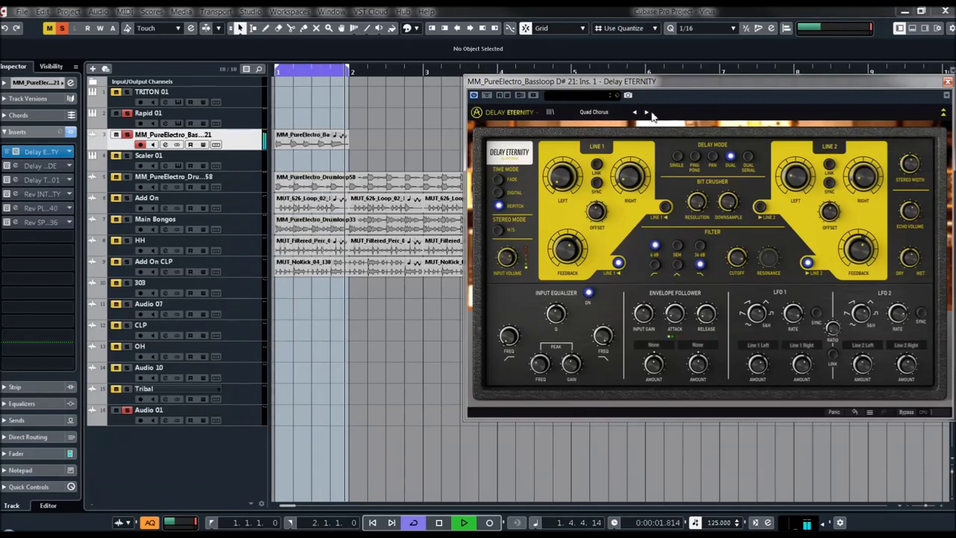
{"action": "left_click", "coordinate": [647, 112]}
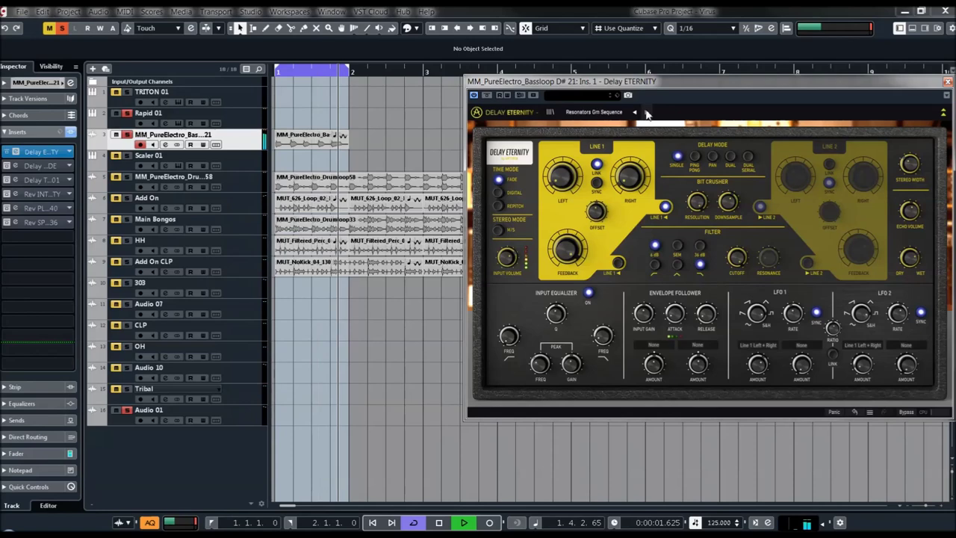
{"action": "left_click", "coordinate": [647, 112]}
- Load the Rhythm Filter Stutter preset and adjust its filter cutoff
{"action": "left_click", "coordinate": [605, 112]}
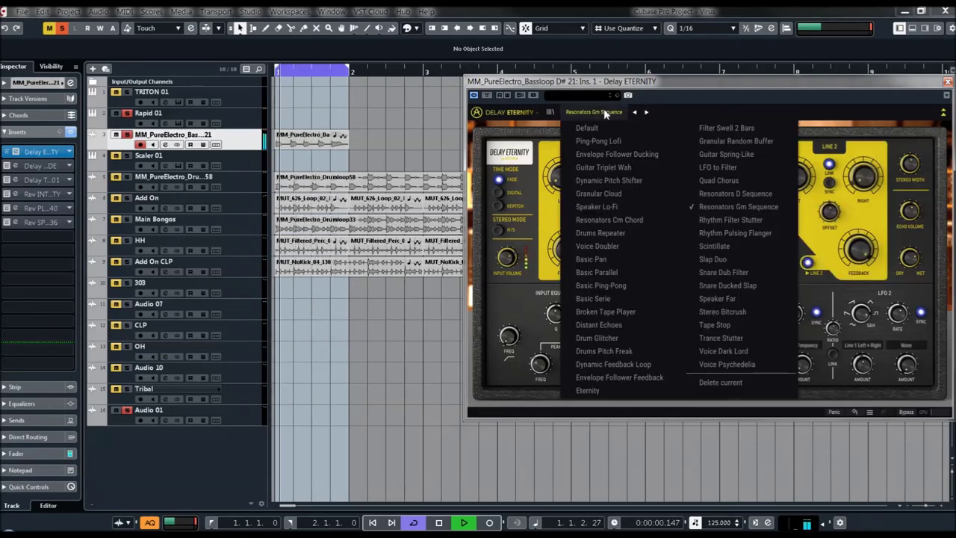
{"action": "left_click", "coordinate": [708, 218]}
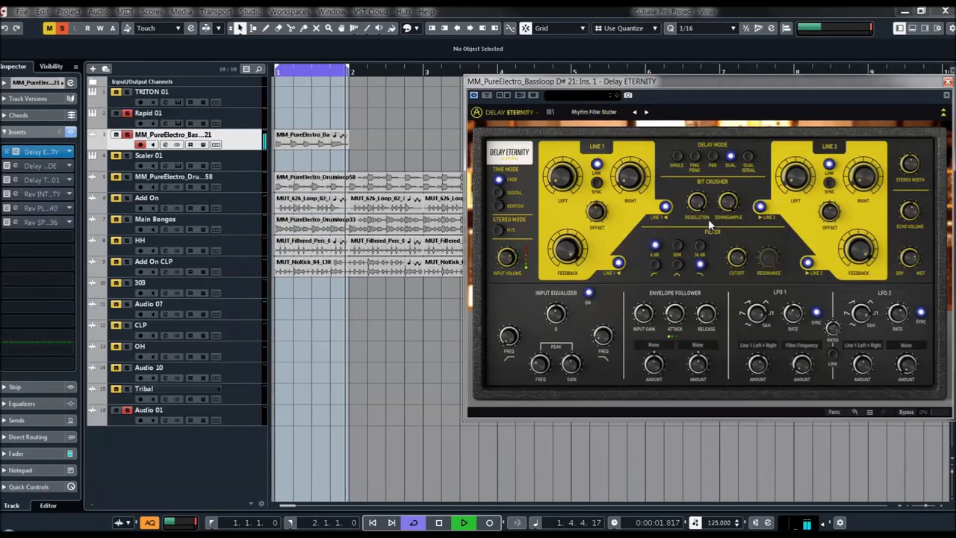
{"action": "left_click_drag", "start_coordinate": [734, 262], "coordinate": [735, 252]}
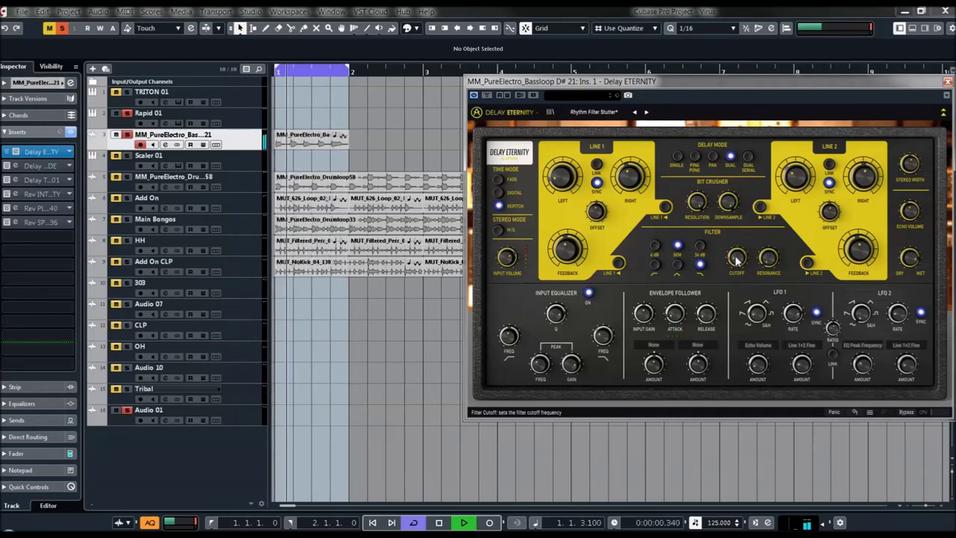
- Enable the bit crusher on both delay lines and set its resolution to about 4.24
{"action": "left_click_drag", "start_coordinate": [701, 201], "coordinate": [702, 195]}
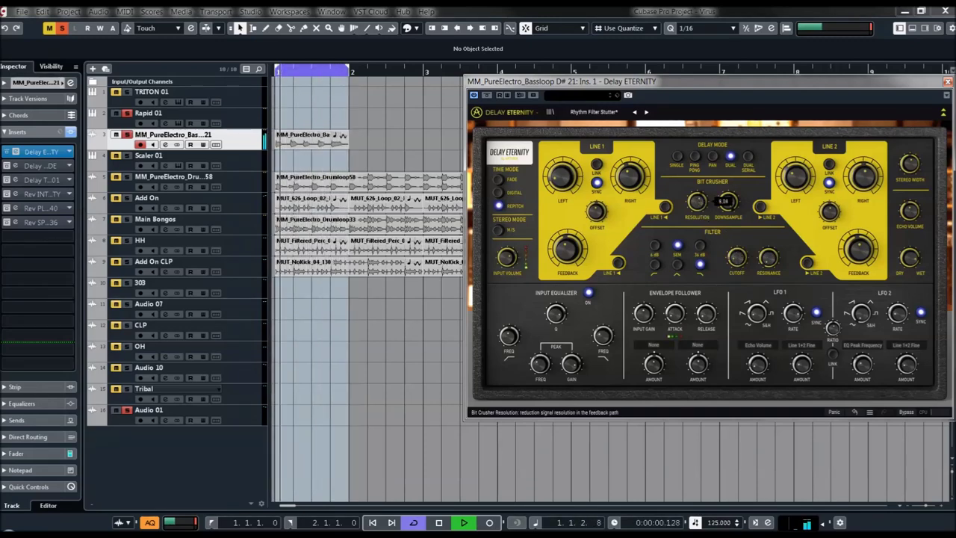
{"action": "left_click", "coordinate": [666, 209]}
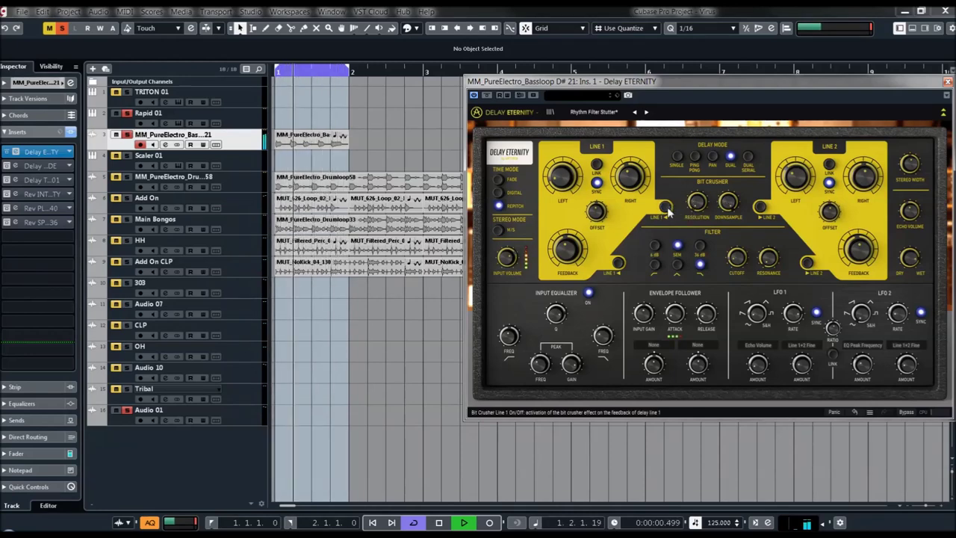
{"action": "left_click", "coordinate": [666, 208]}
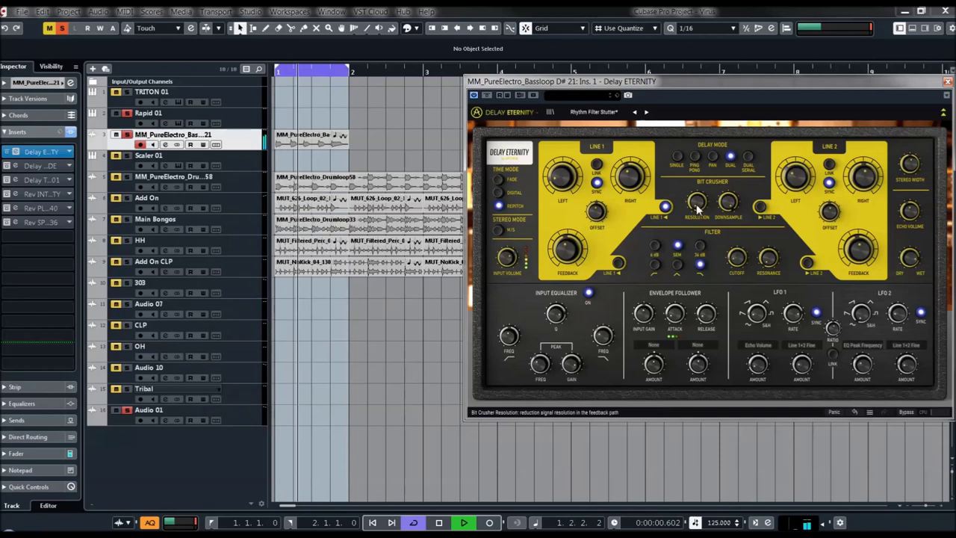
{"action": "mouse_move", "coordinate": [725, 203]}
{"action": "left_click_drag", "start_coordinate": [725, 203], "coordinate": [726, 216]}
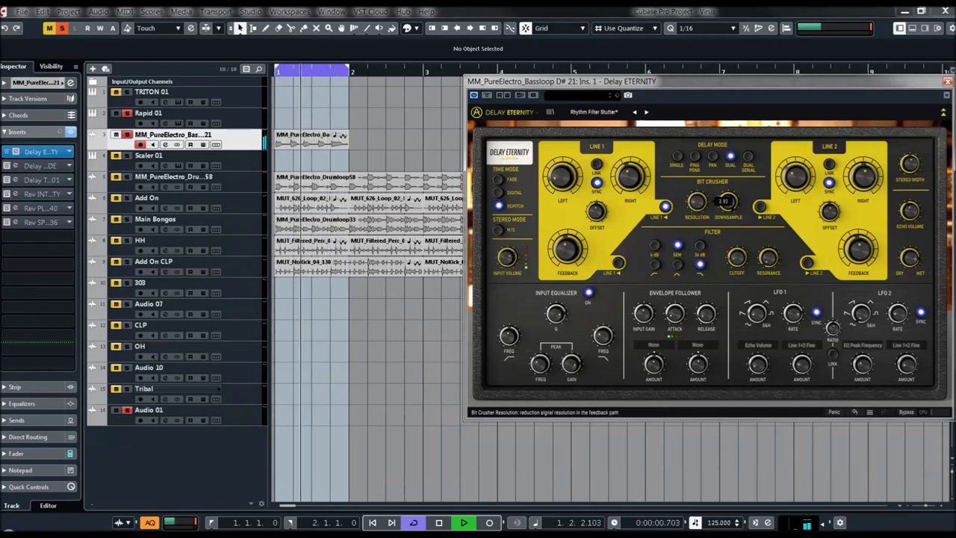
{"action": "mouse_move", "coordinate": [910, 164]}
{"action": "left_click", "coordinate": [759, 206]}
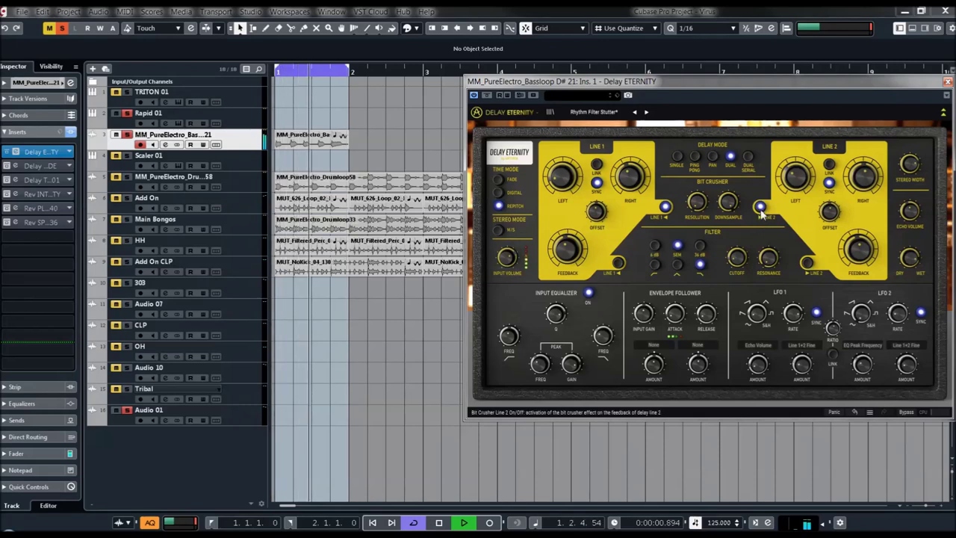
{"action": "mouse_move", "coordinate": [695, 203]}
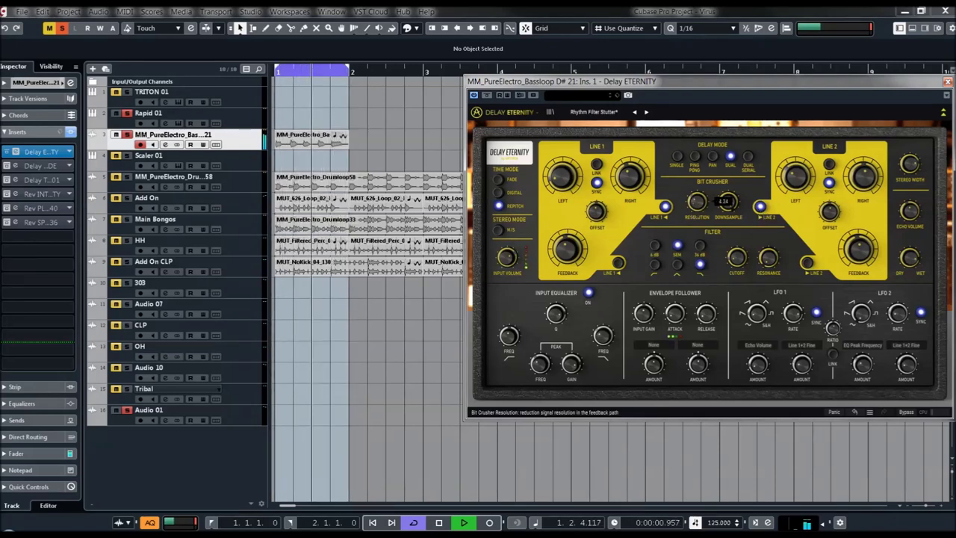
- Audition the Rhythm Pulsing Flanger, Scintillate and Slap Duo presets on the bass loop
{"action": "left_click", "coordinate": [647, 112]}
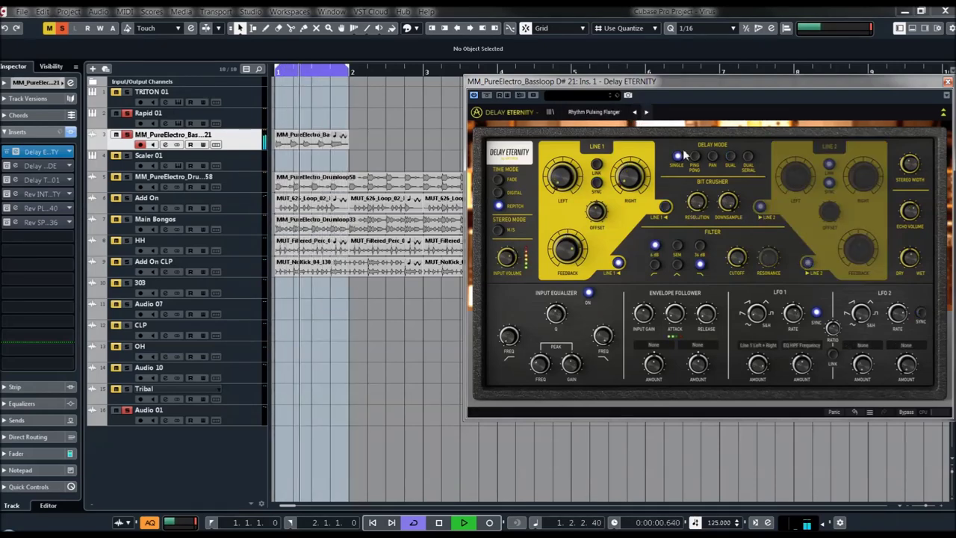
{"action": "left_click", "coordinate": [646, 112]}
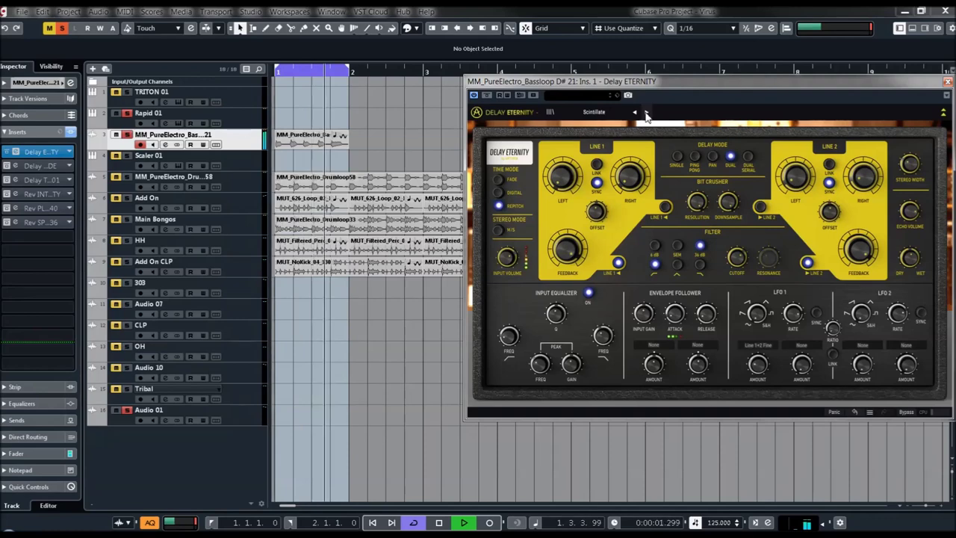
{"action": "left_click", "coordinate": [647, 112]}
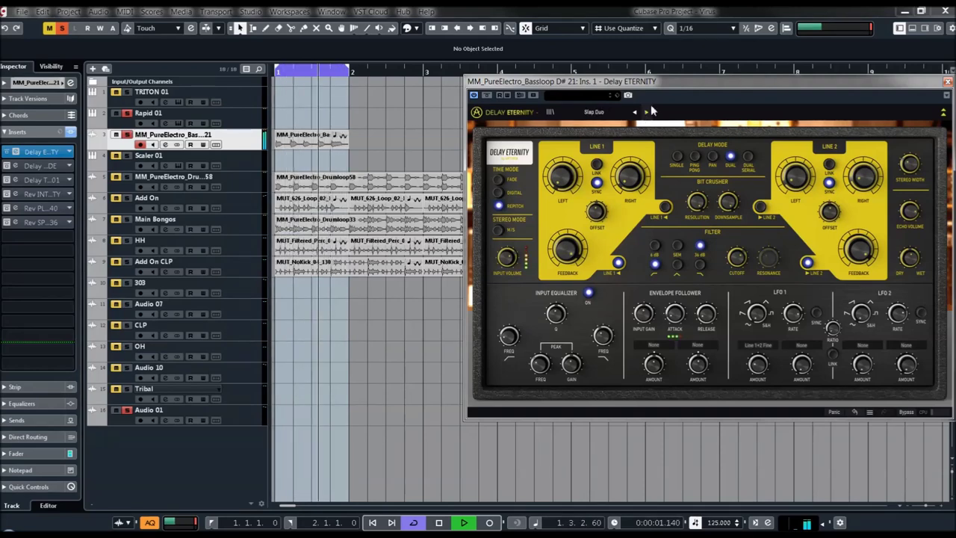
- Load the Snare Dub Filter preset and set the Line 1 left delay time to 1/4t
{"action": "left_click", "coordinate": [597, 112]}
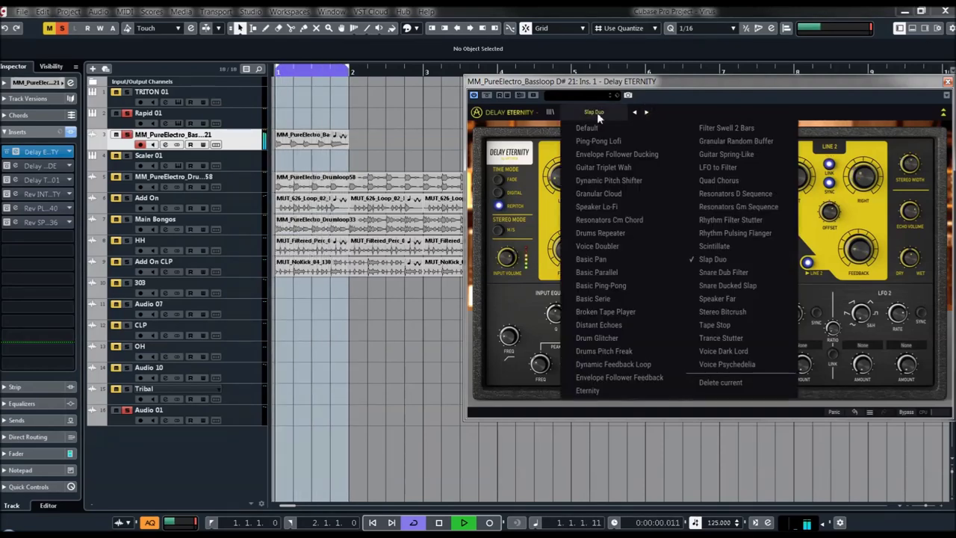
{"action": "left_click", "coordinate": [717, 273]}
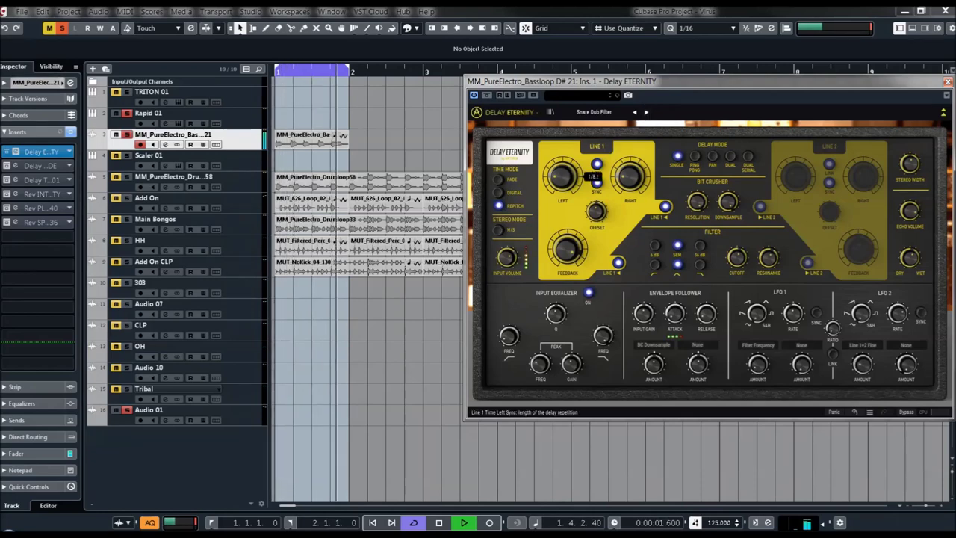
{"action": "scroll", "coordinate": [592, 177], "scroll_direction": "up", "scroll_amount": 1}
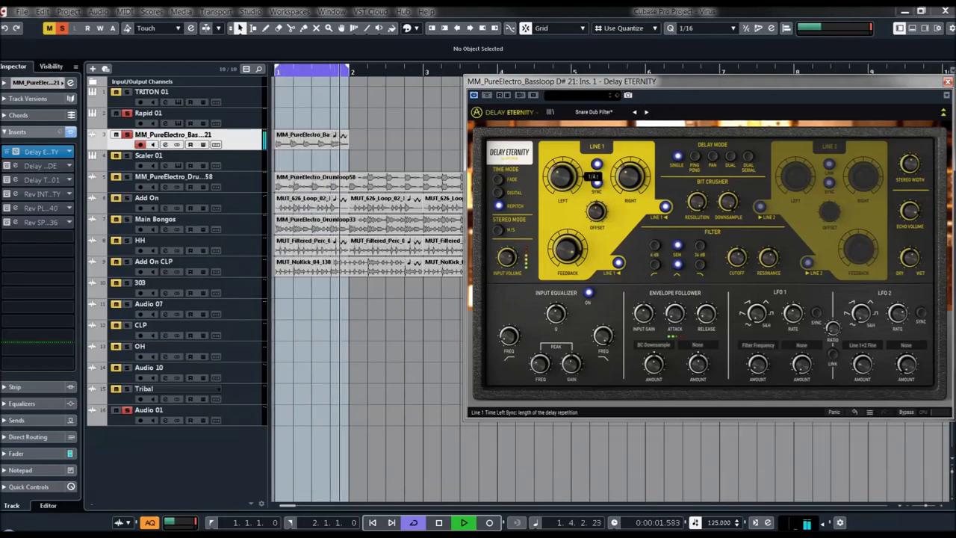